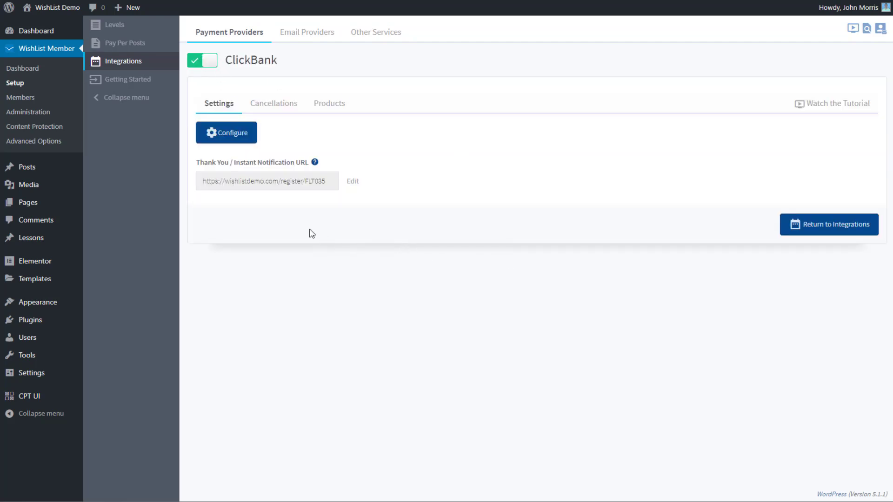
Open WishList Member's ClickBank configuration and copy the account nickname shown beside ACCOUNT HOME in ClickBank
click(224, 134)
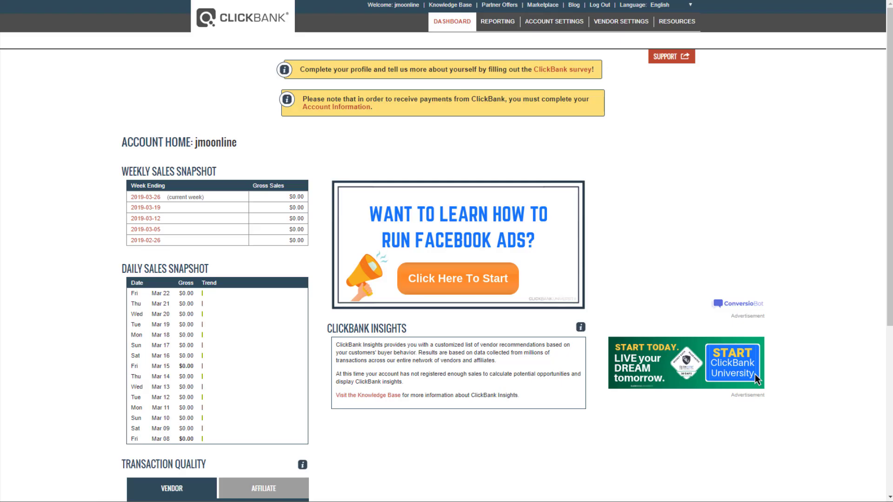
drag(195, 142, 285, 142)
key(ctrl+c)
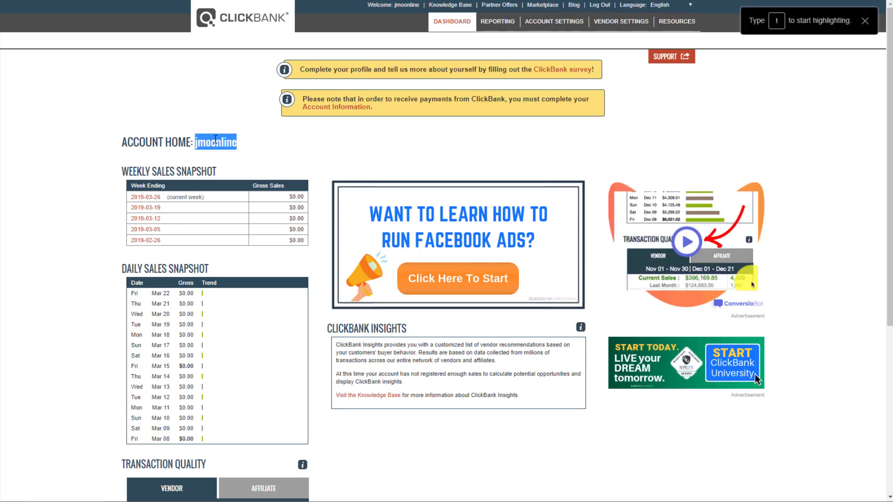
click(265, 150)
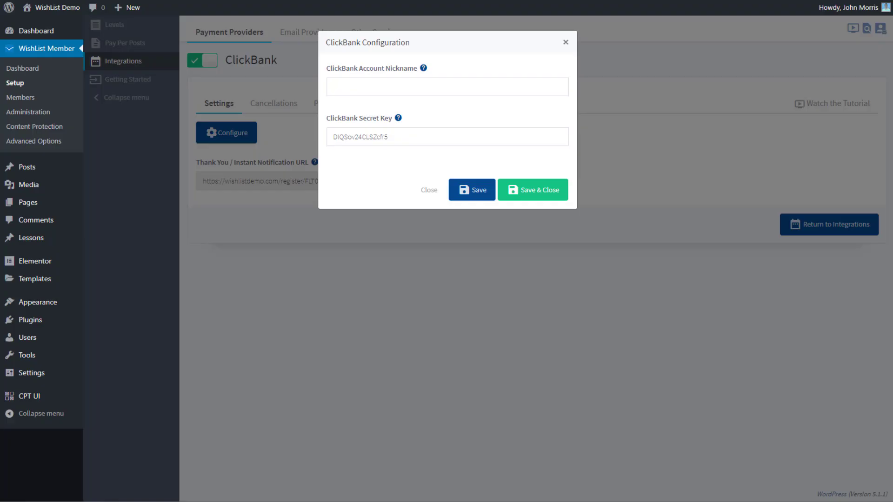
Paste the nickname into ClickBank Account Nickname, enter a new secret key, copy it, and save
click(388, 90)
key(ctrl+v)
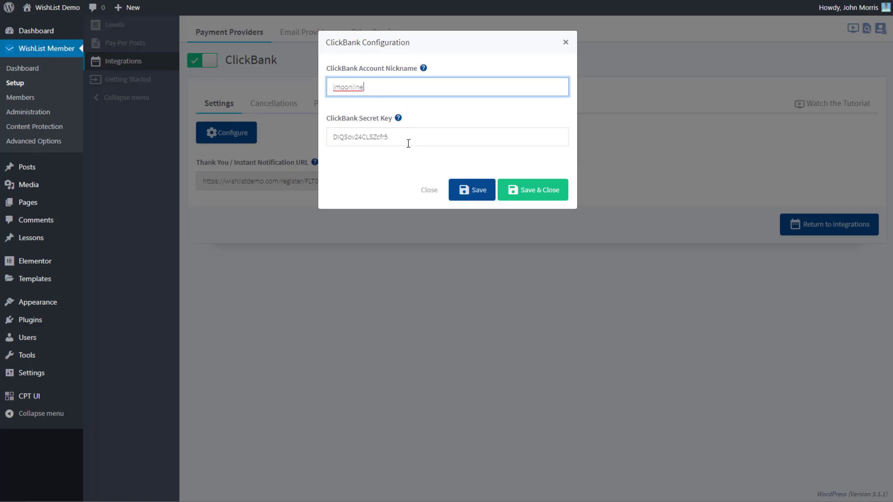
drag(401, 139, 326, 139)
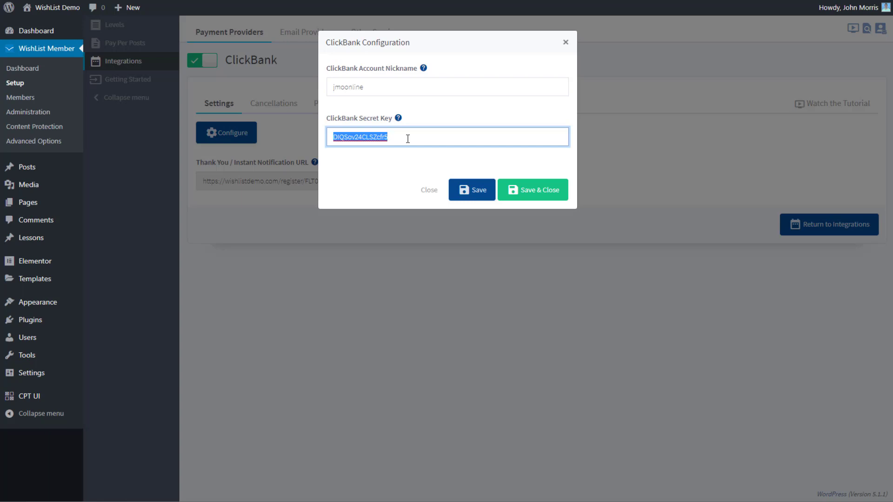
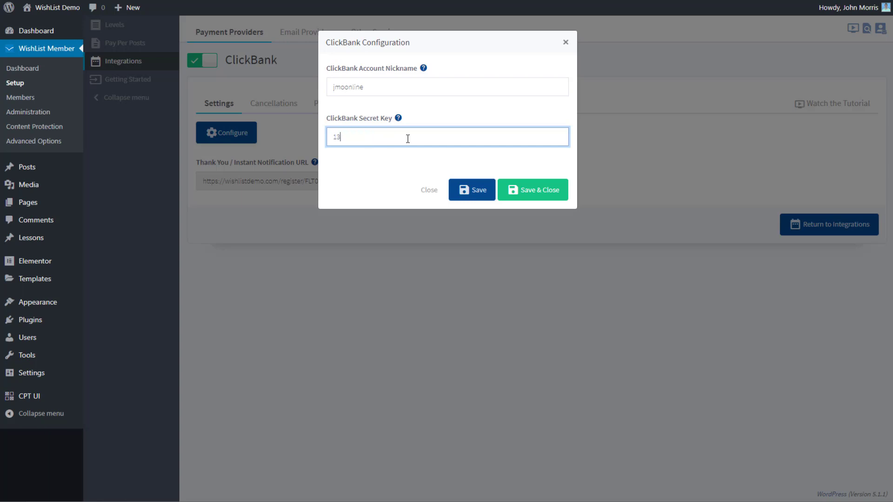
drag(381, 141, 330, 139)
click(456, 189)
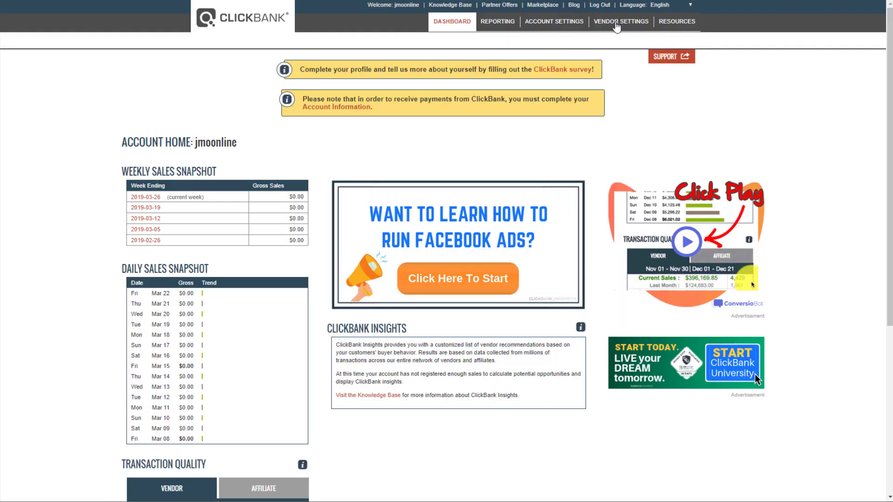
Under Vendor Settings > My Site, edit Advanced Tools and enter the matching secret key
click(616, 24)
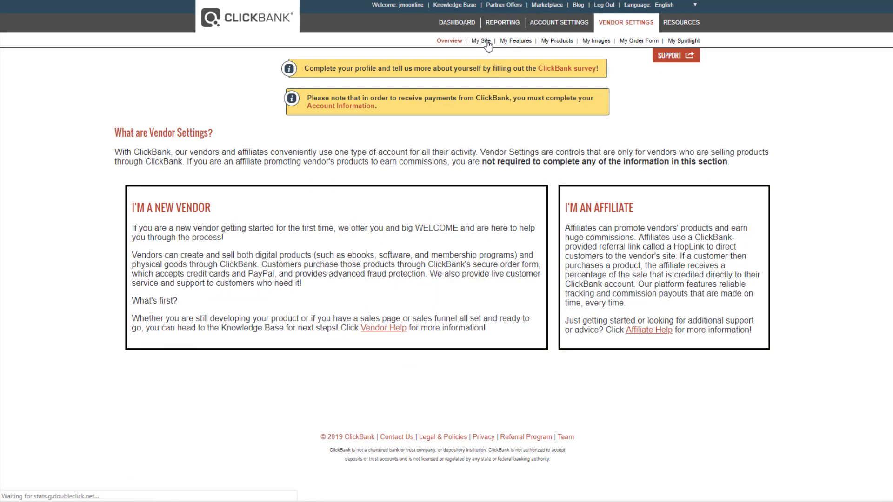
click(483, 42)
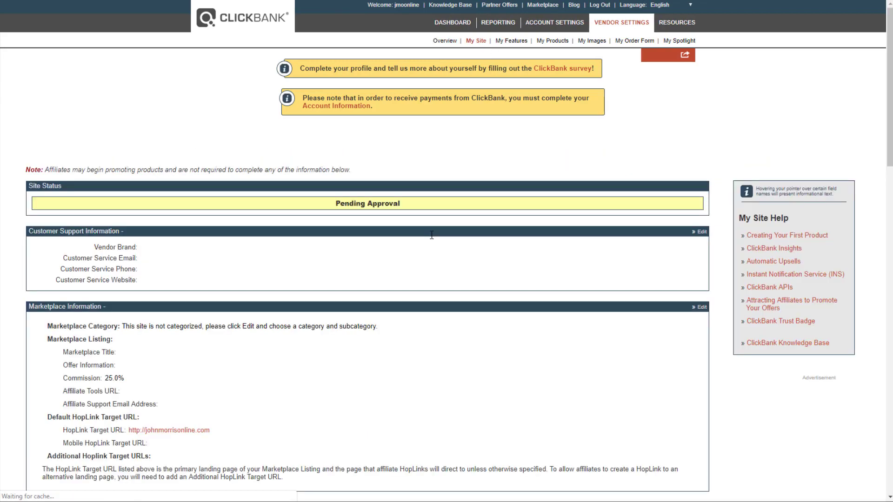
scroll(431, 235, down, 20)
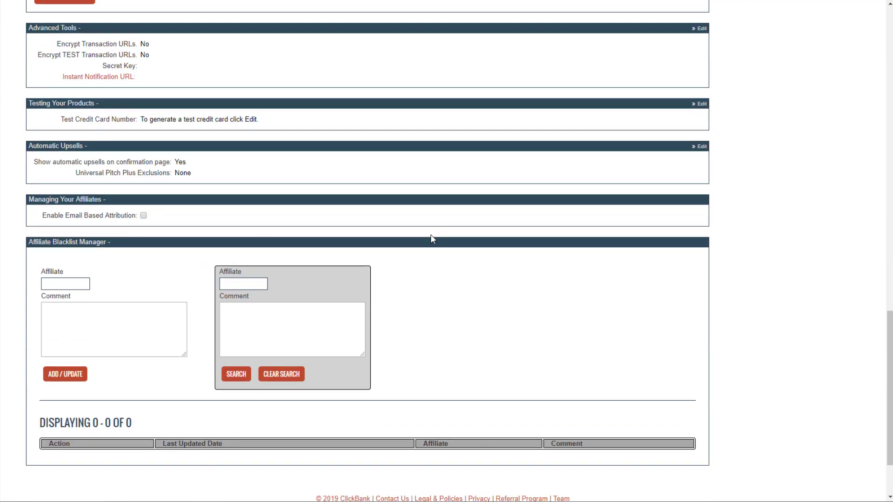
scroll(281, 177, up, 2)
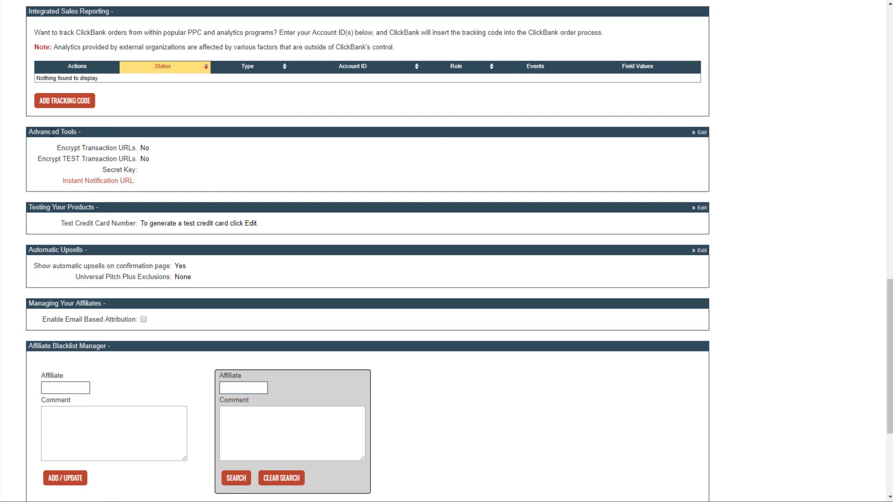
mouse_move(113, 171)
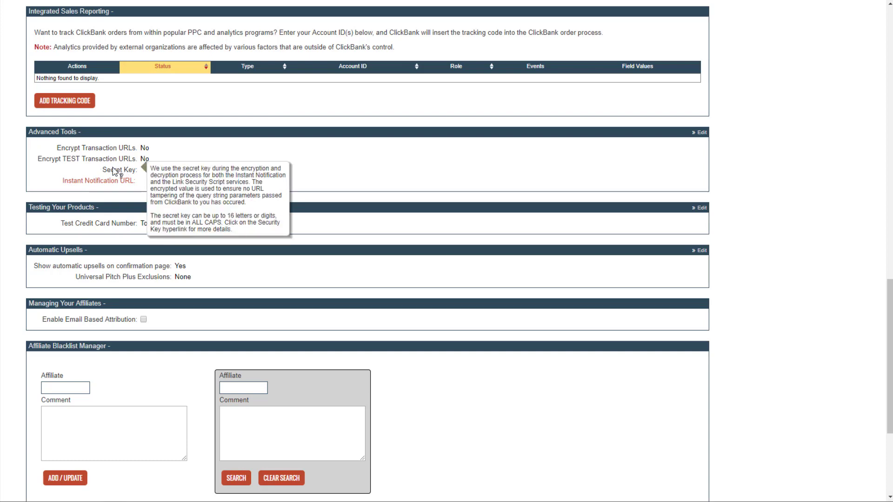
click(701, 133)
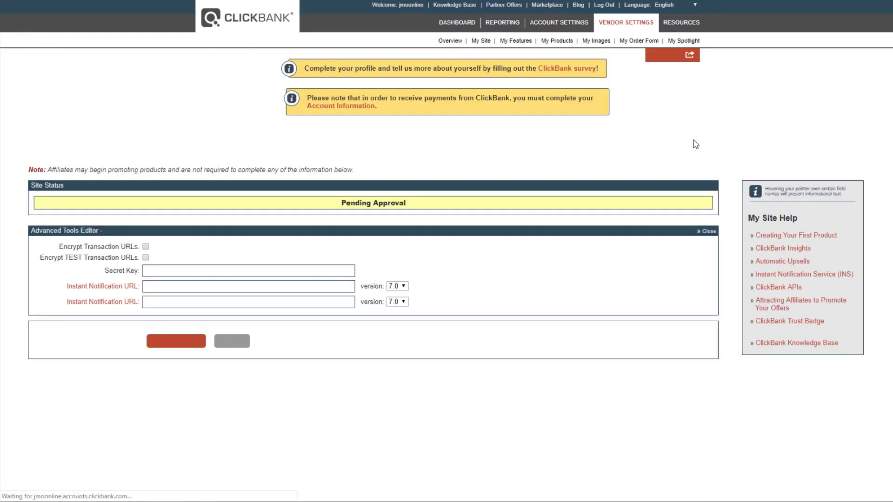
click(156, 275)
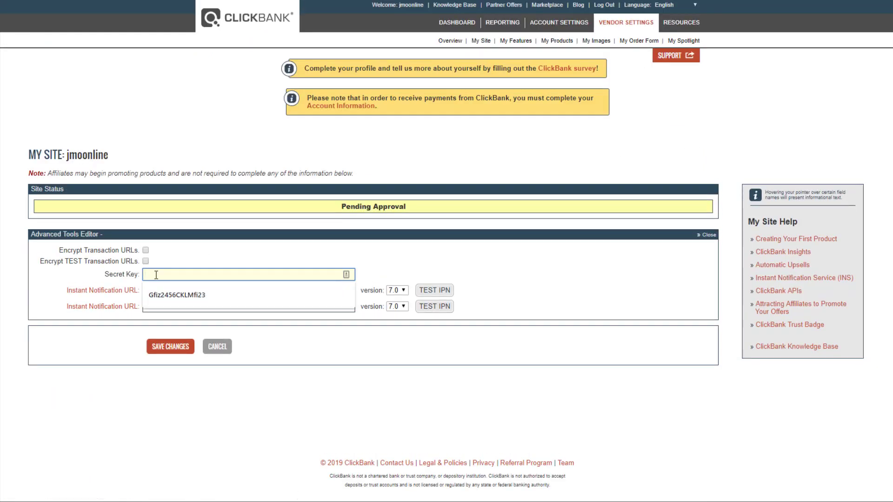
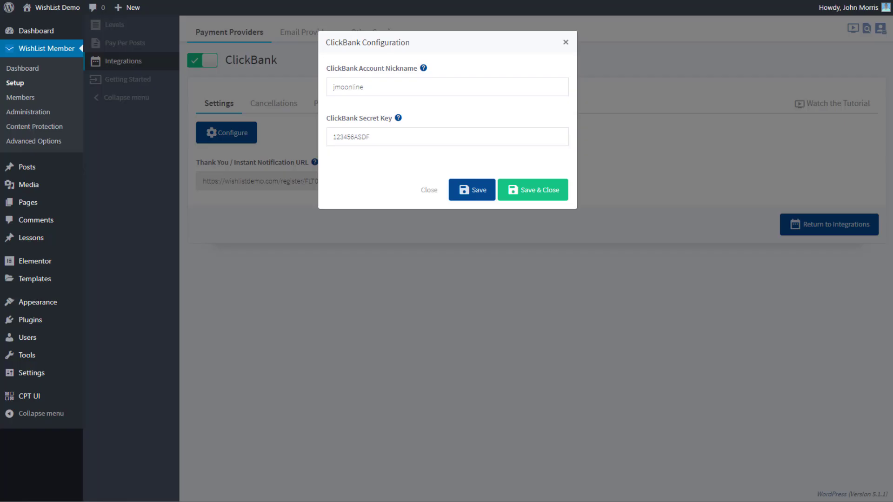
Close the ClickBank Configuration dialog and copy the Thank You / Instant Notification URL
click(427, 190)
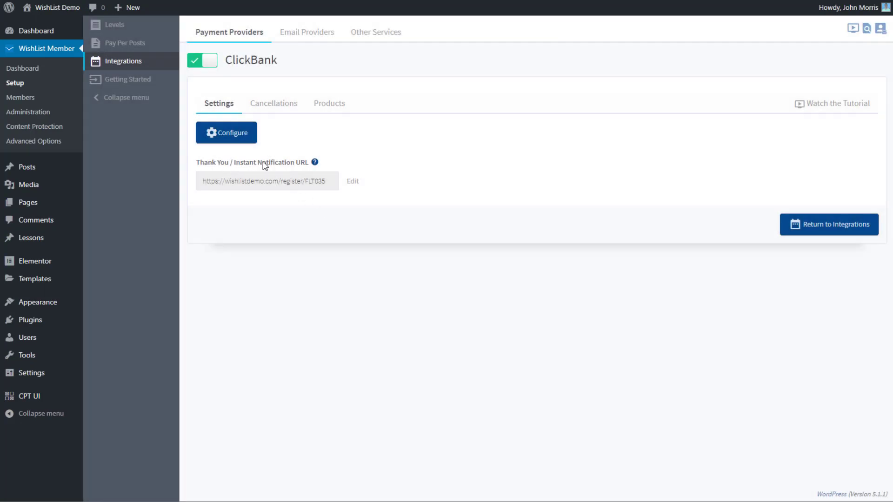
drag(313, 181, 169, 185)
key(ctrl+c)
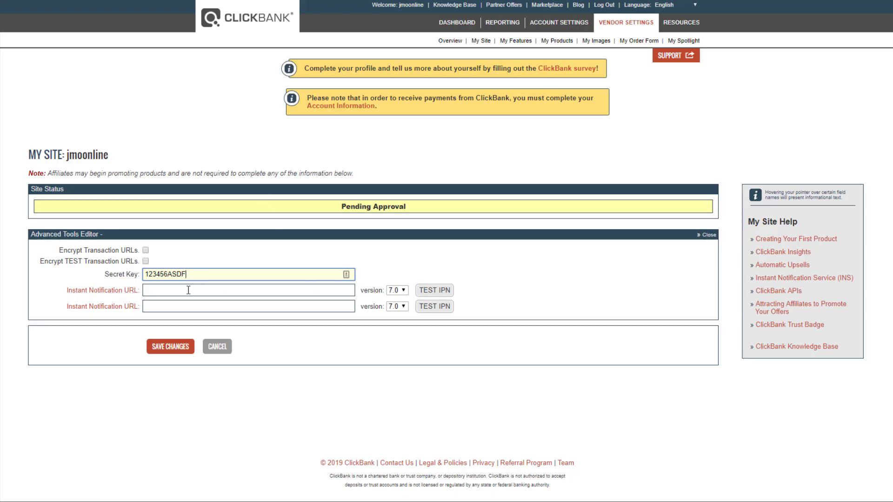
click(179, 289)
click(260, 311)
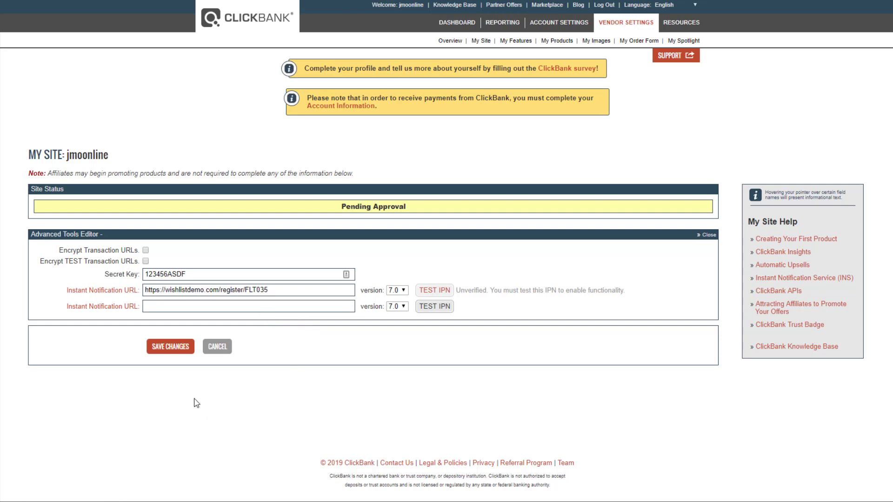
click(173, 355)
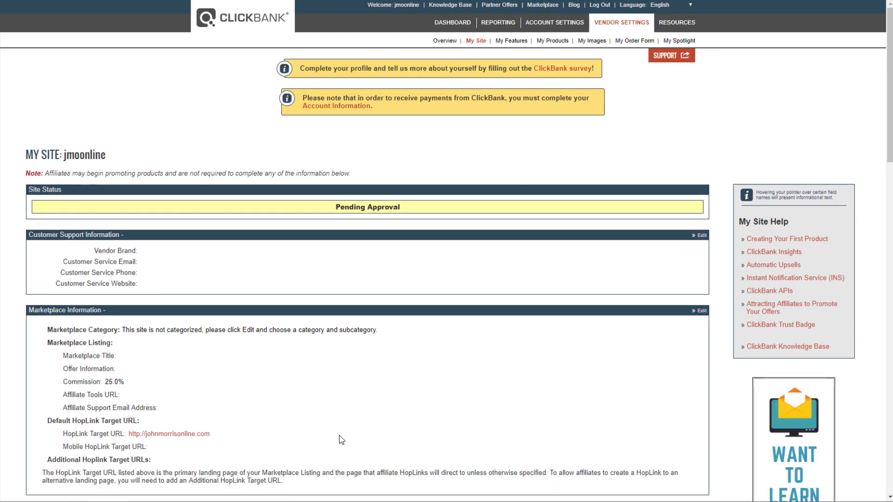
Scroll through My Site to verify the saved secret key and notification URL, then go to My Products
scroll(342, 440, down, 8)
scroll(341, 440, down, 10)
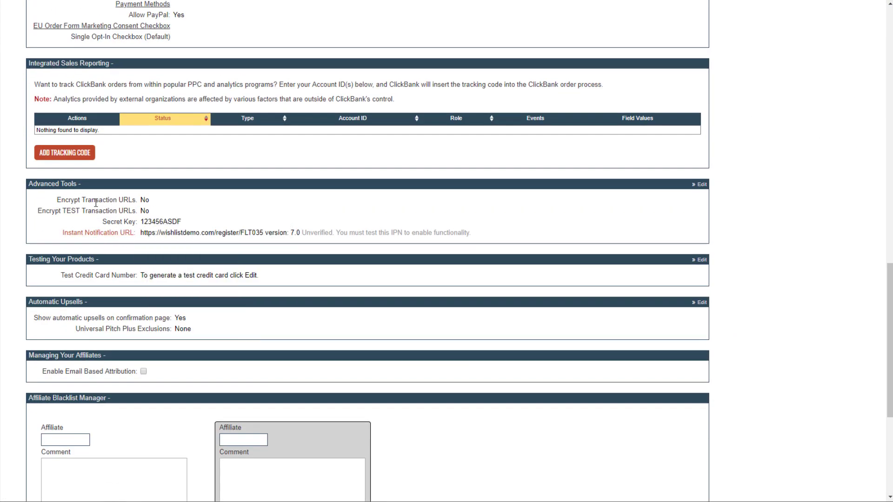
scroll(339, 225, up, 12)
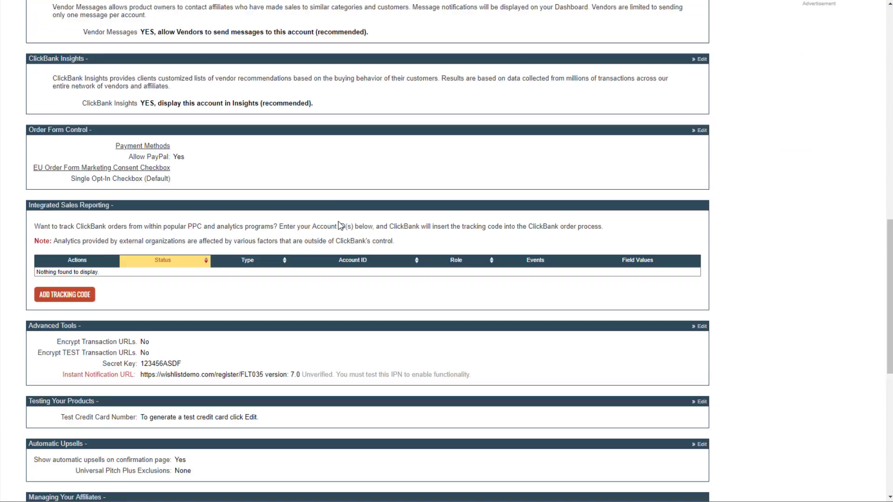
scroll(339, 225, up, 6)
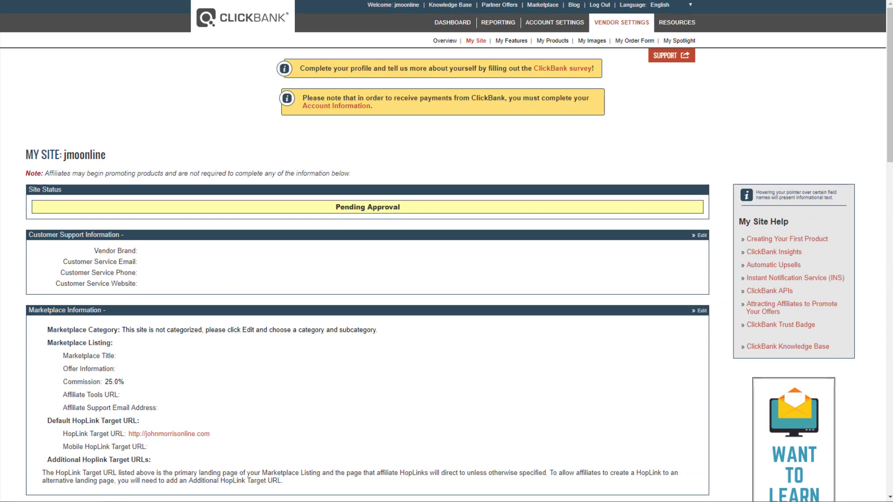
click(556, 42)
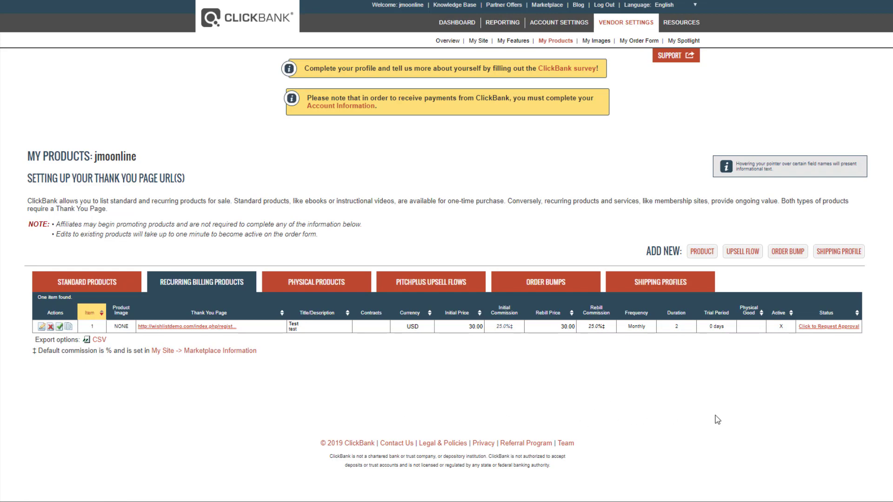
Start a new ClickBank product of type Recurring Digital Product
click(703, 251)
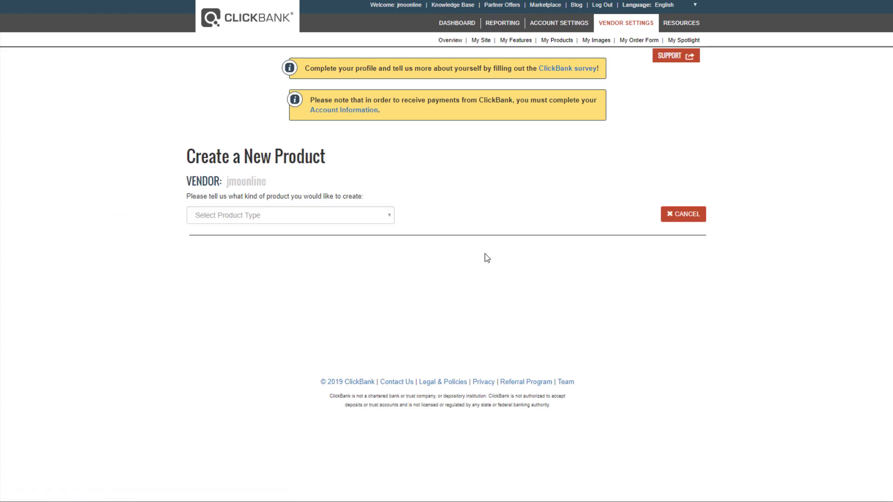
click(250, 216)
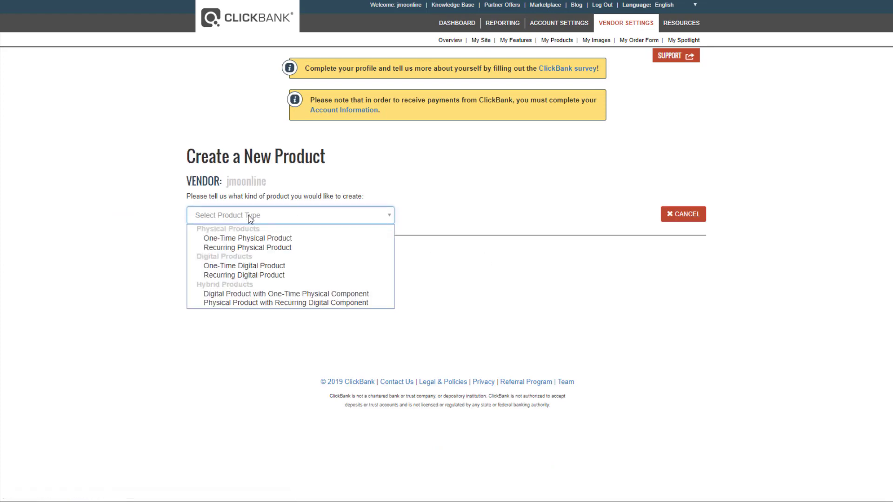
click(243, 275)
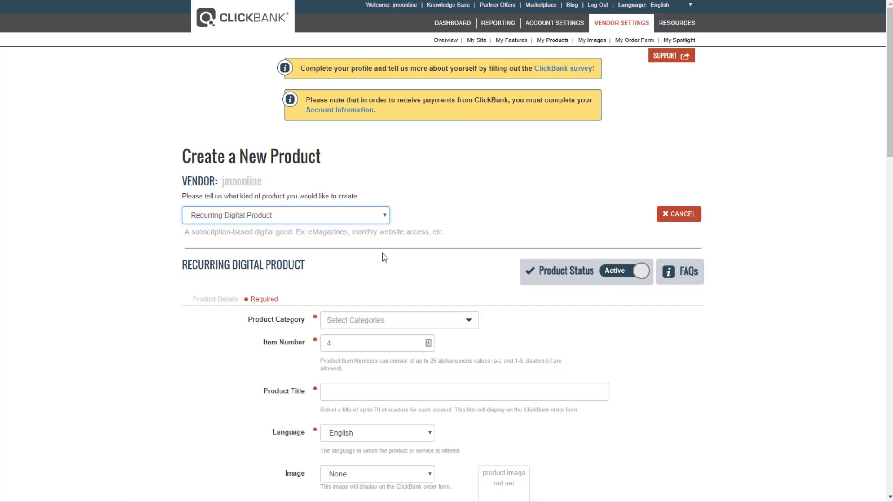
Leave Pitch Page and Mobile Pitch Page URLs blank and scroll through pricing to Product Delivery Details
scroll(384, 257, down, 2)
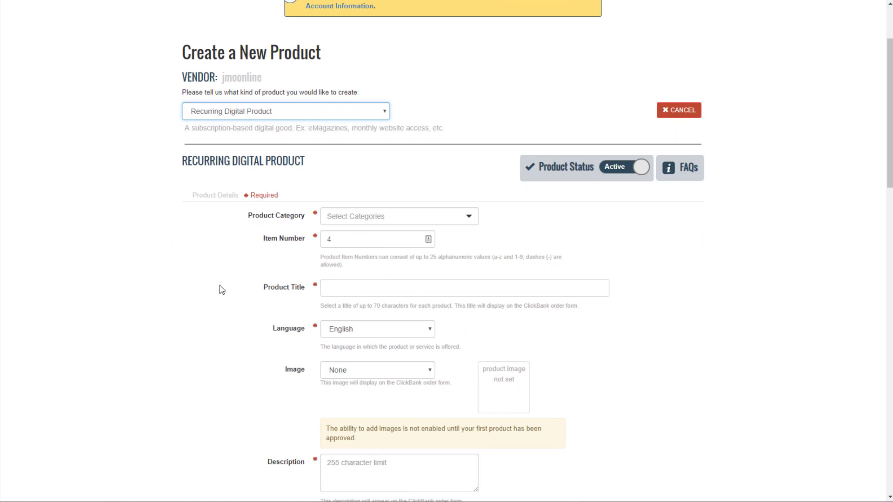
scroll(267, 255, down, 2)
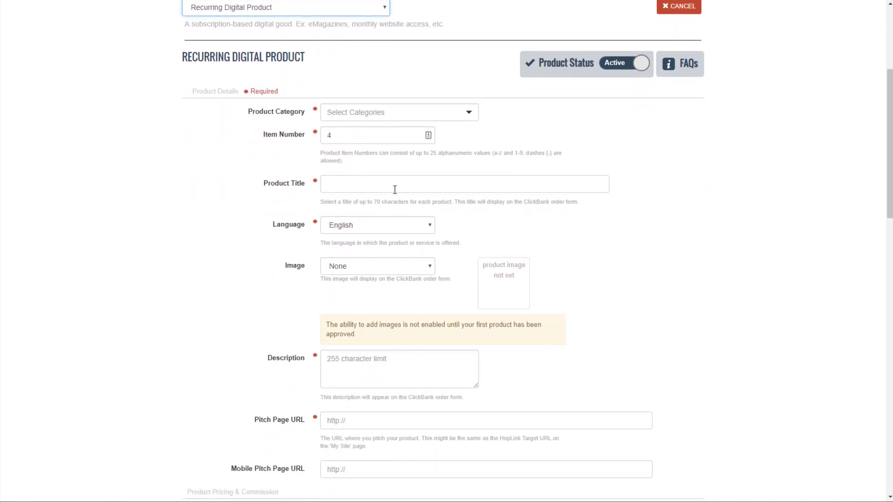
scroll(386, 276, down, 2)
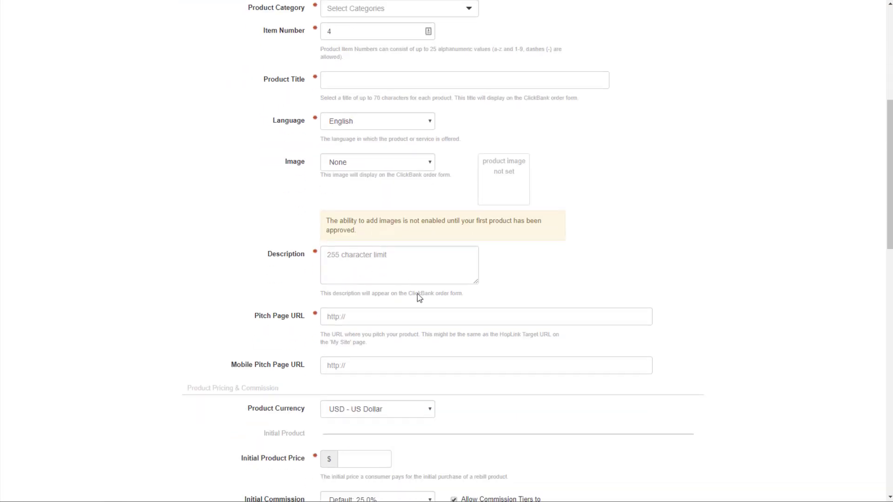
scroll(409, 121, down, 1)
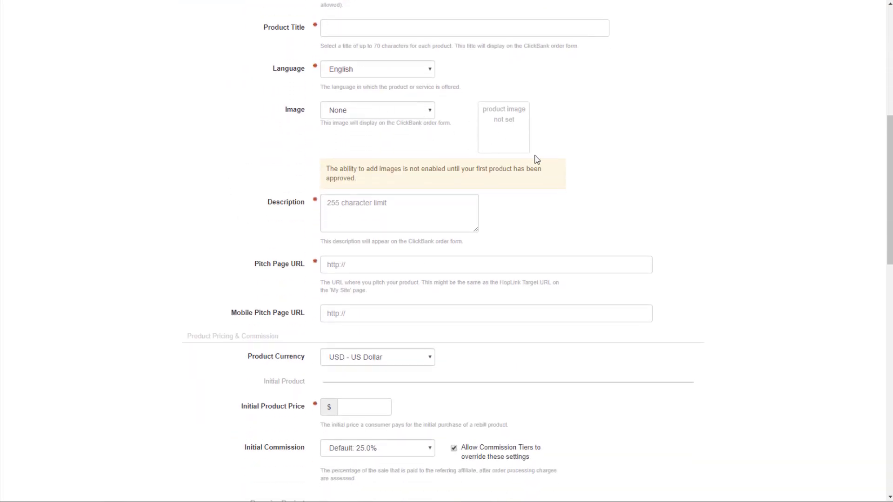
scroll(534, 157, down, 2)
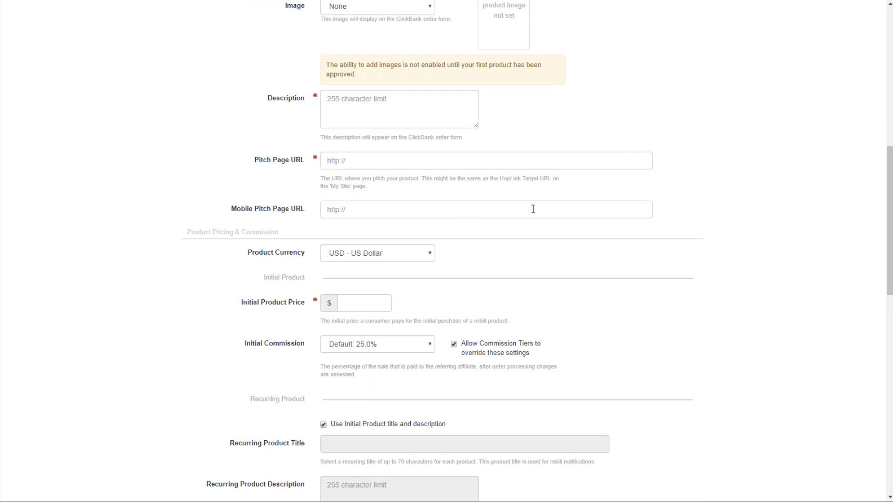
click(379, 159)
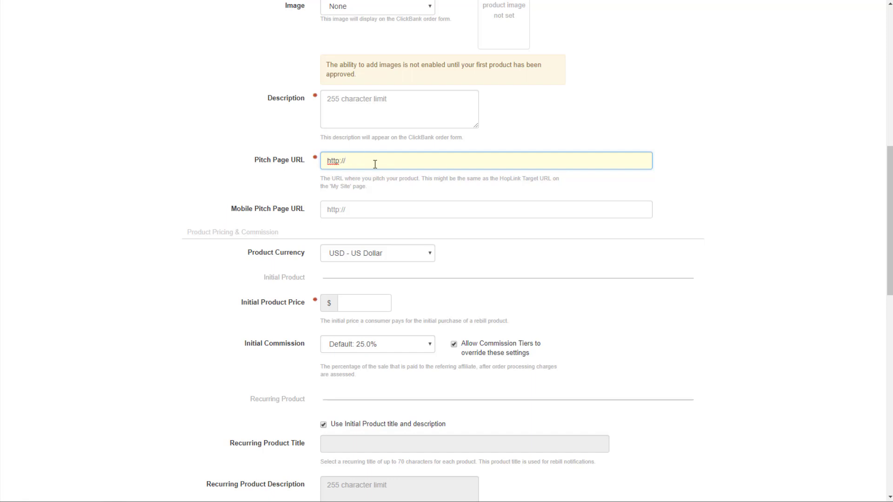
click(357, 210)
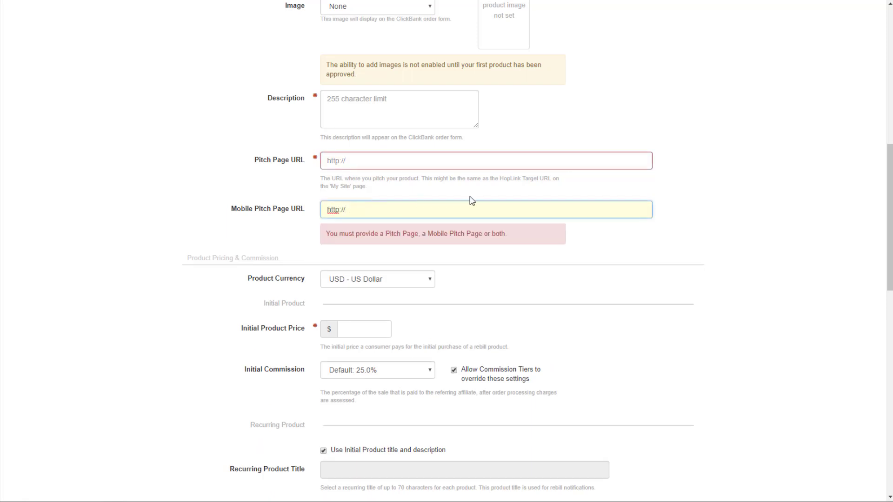
click(731, 190)
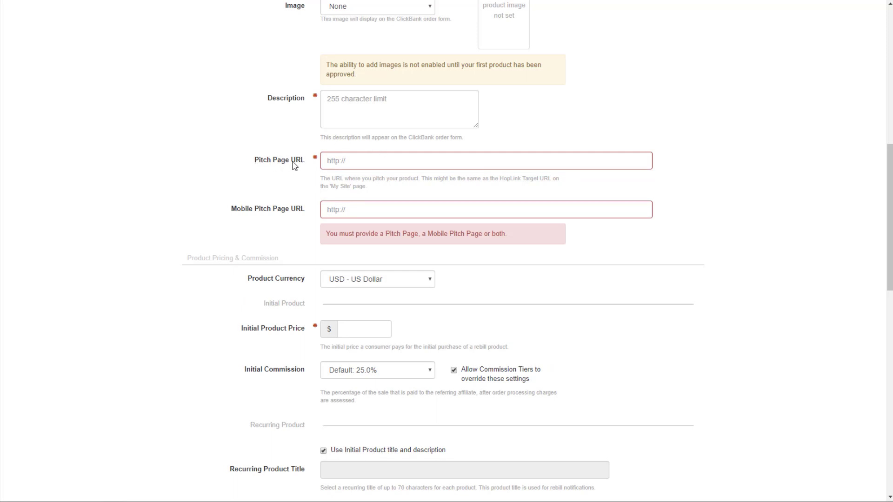
scroll(544, 233, down, 2)
scroll(545, 234, down, 1)
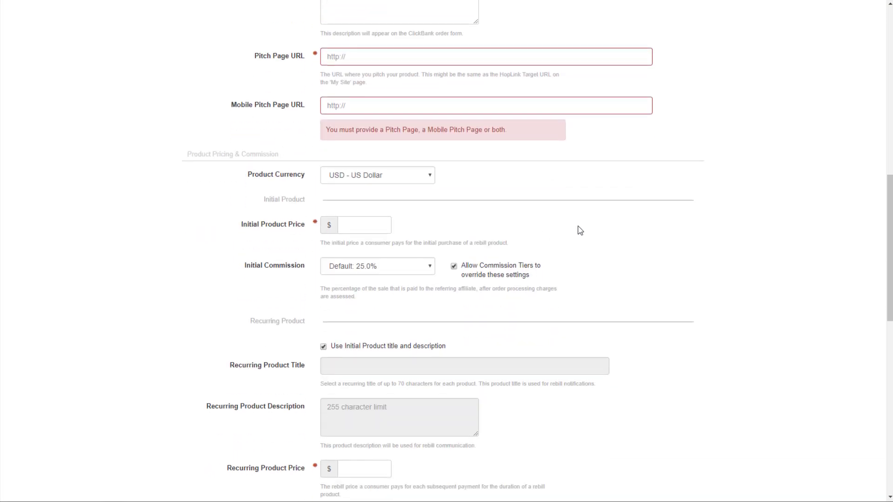
scroll(580, 229, down, 1)
scroll(375, 176, down, 2)
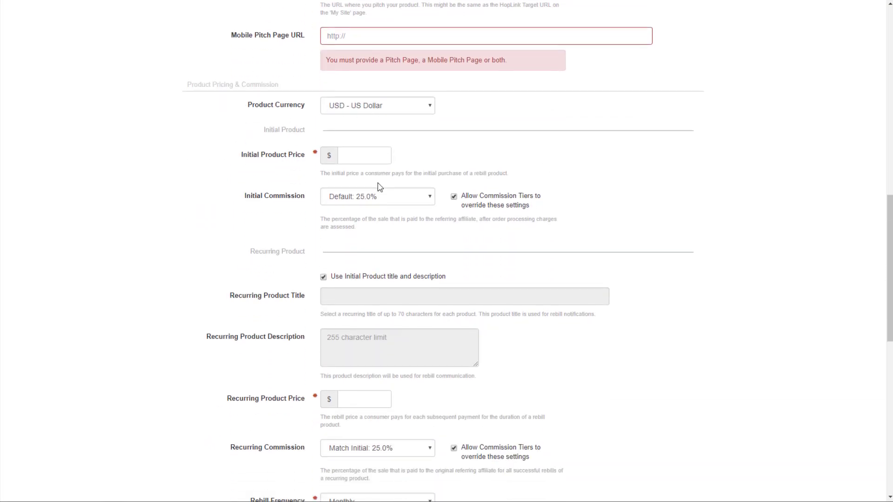
scroll(419, 128, down, 2)
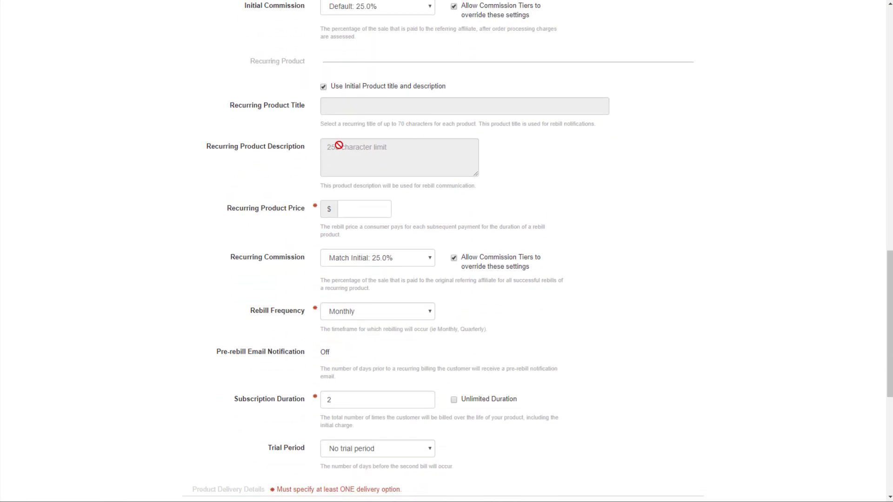
scroll(428, 181, down, 2)
scroll(421, 175, down, 4)
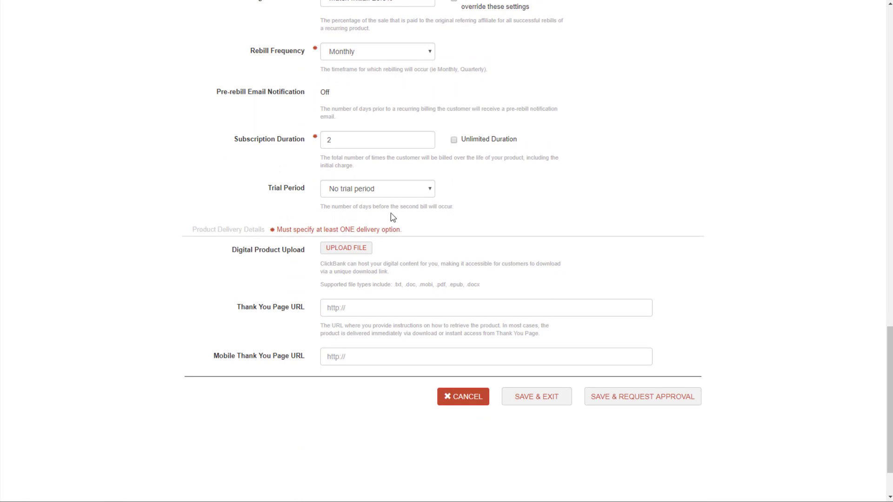
scroll(608, 196, down, 2)
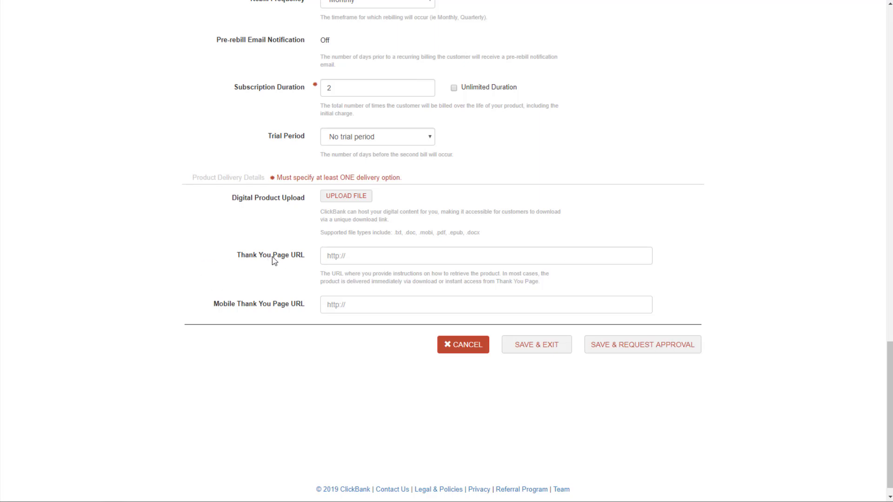
click(398, 256)
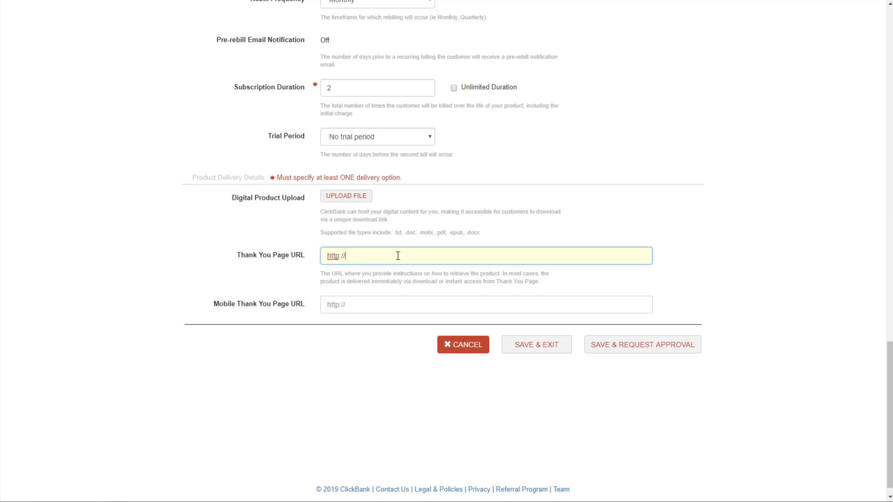
key(ctrl+a)
key(ctrl+v)
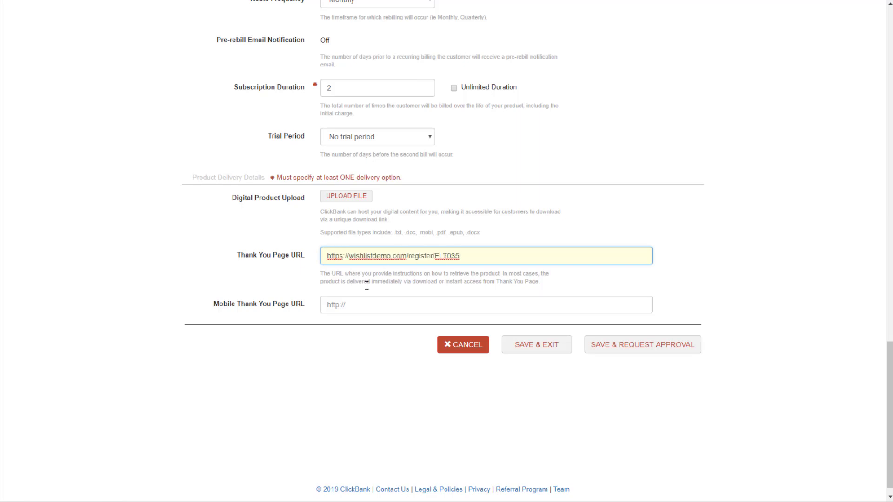
click(355, 304)
key(ctrl+a)
key(ctrl+v)
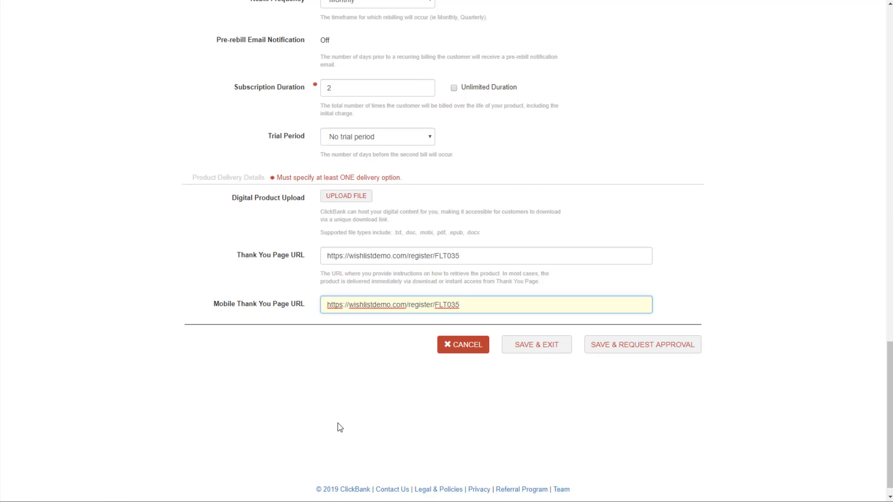
click(476, 256)
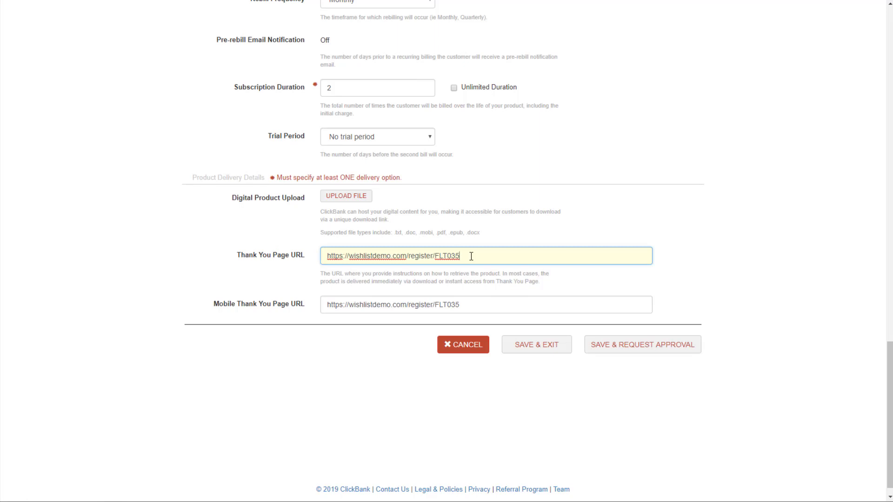
Scroll back to the top of the product form and go to My Products
scroll(613, 260, down, 1)
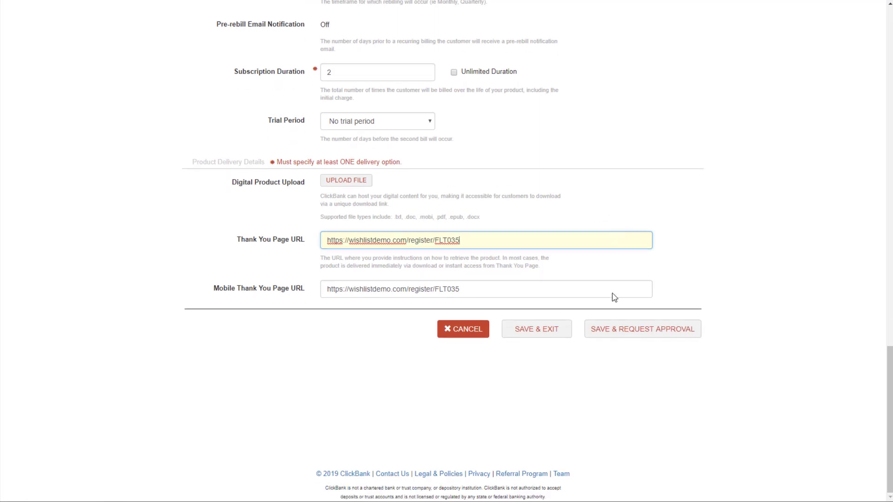
scroll(384, 197, up, 3)
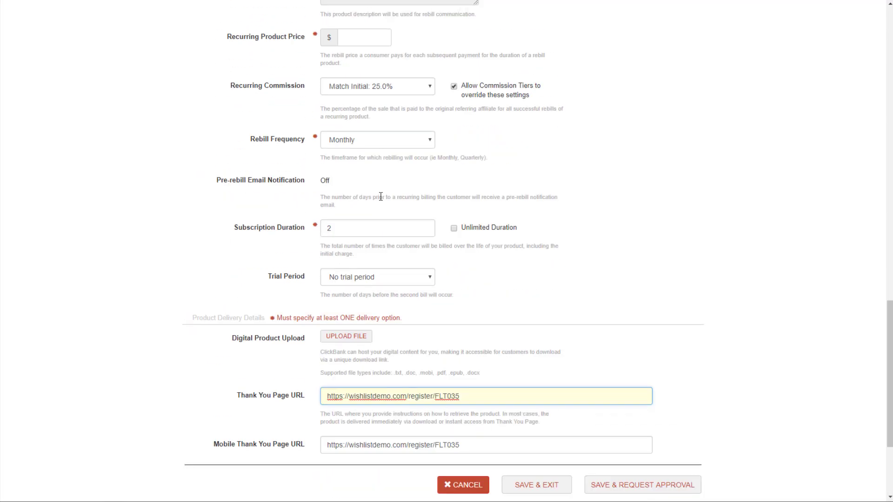
scroll(402, 236, down, 3)
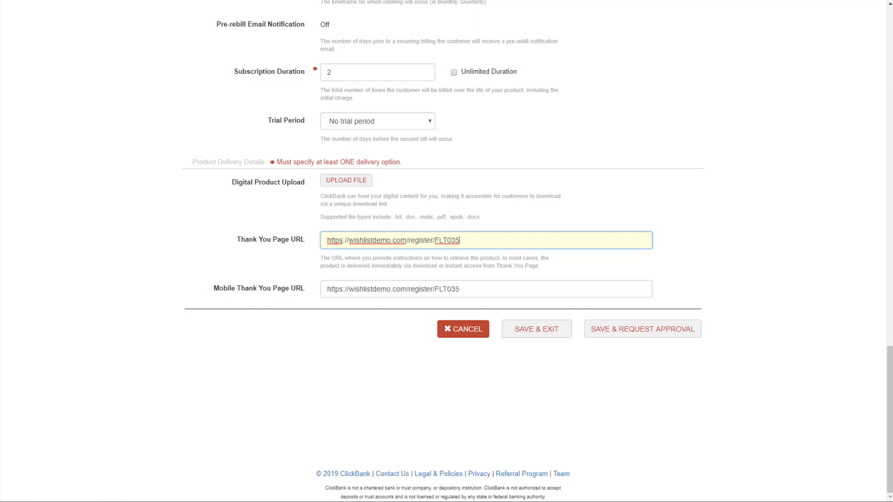
scroll(701, 347, up, 20)
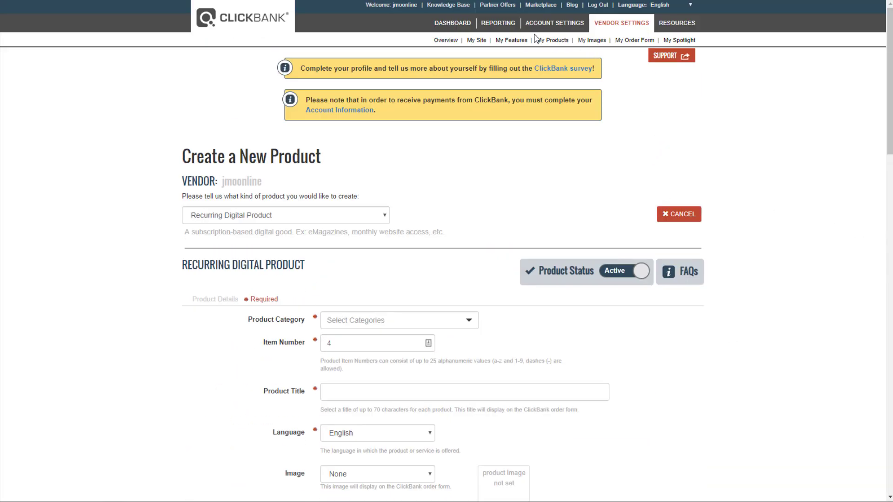
click(547, 42)
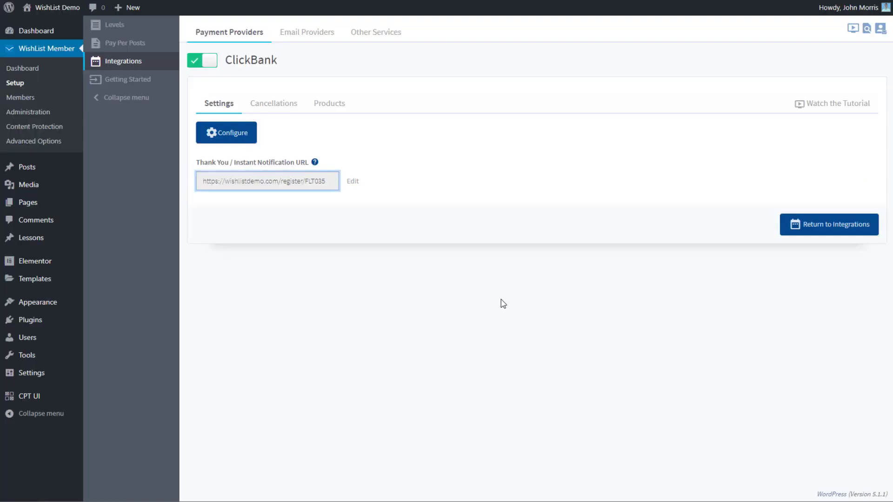
On the ClickBank Products tab, delete the Gold product mapping and confirm the deletion
click(341, 106)
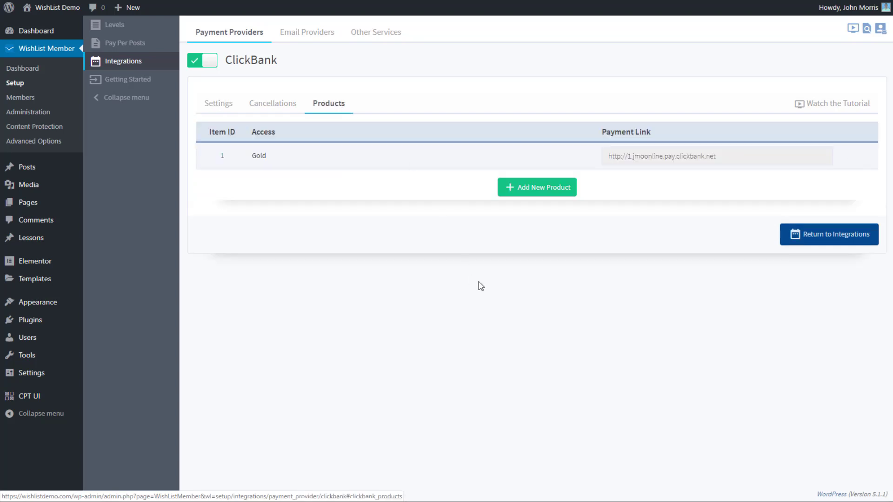
mouse_move(258, 156)
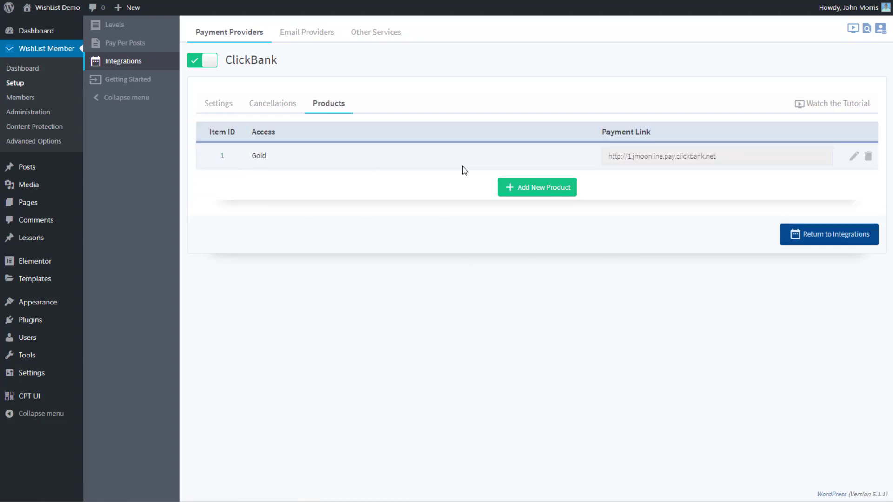
click(868, 156)
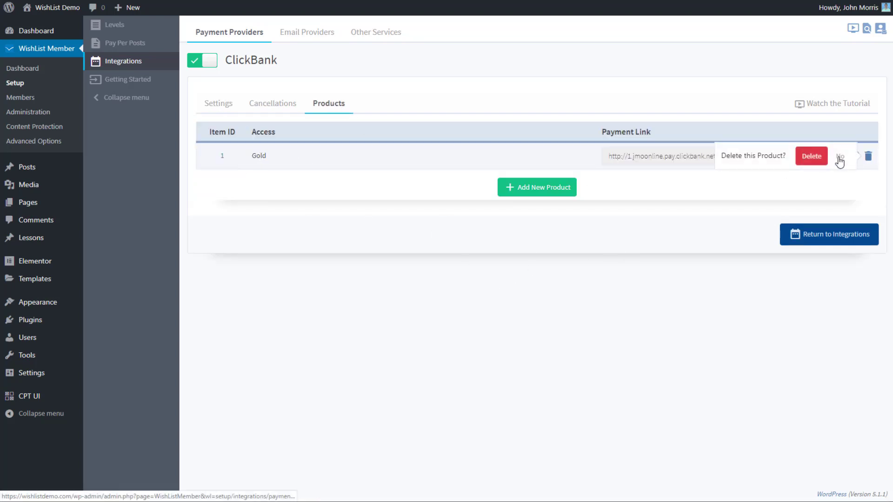
click(809, 158)
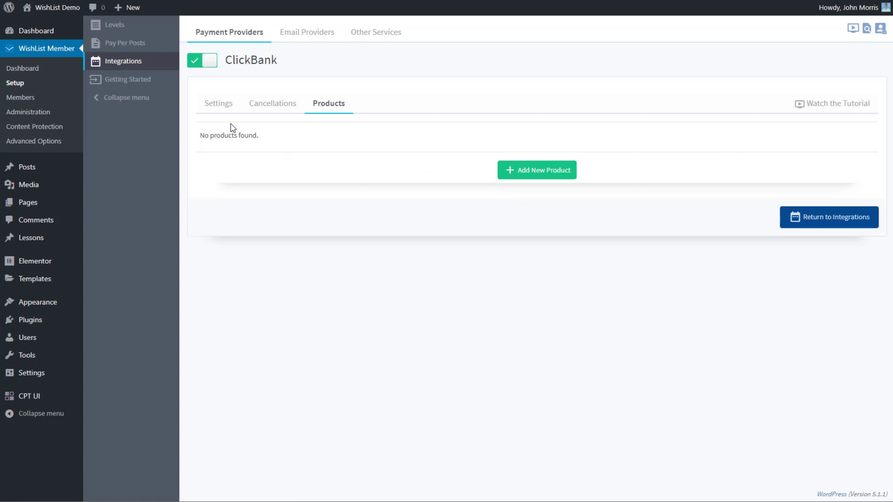
Add a new ClickBank product entry with Clickbank Product ID 1
click(543, 176)
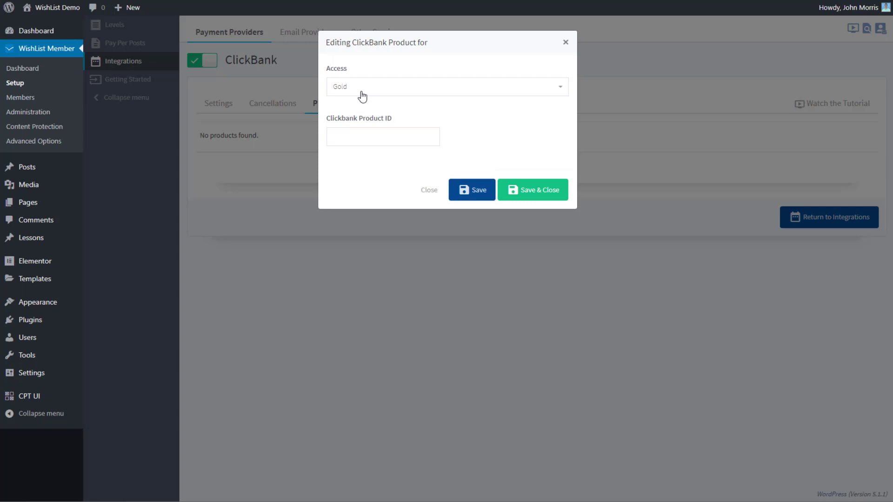
click(360, 140)
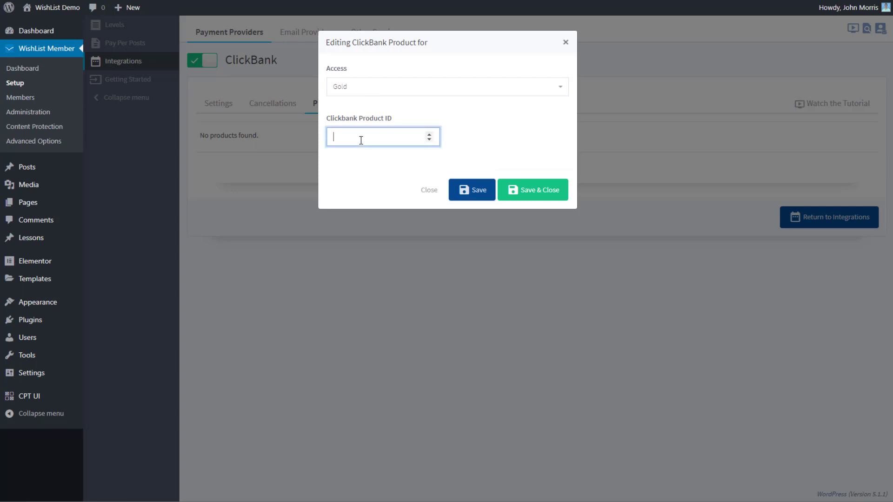
text(1)
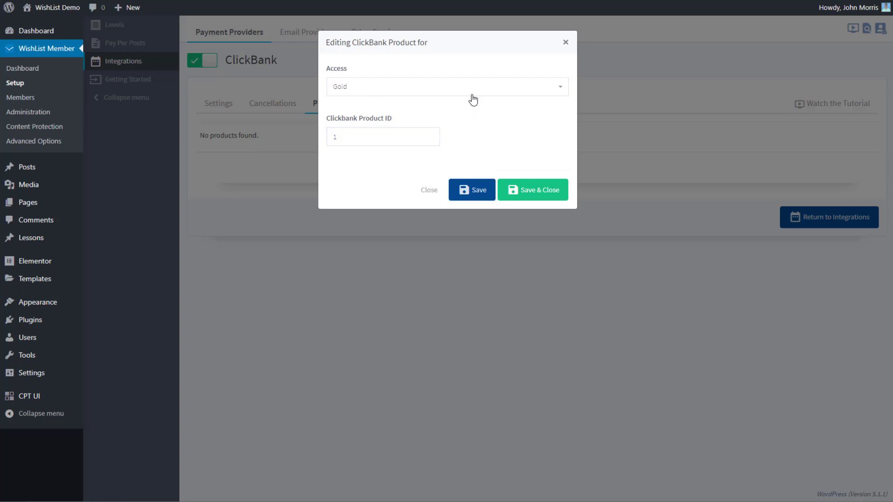
Grant product 1 access to the Gold level, save it, and select its payment link
click(472, 94)
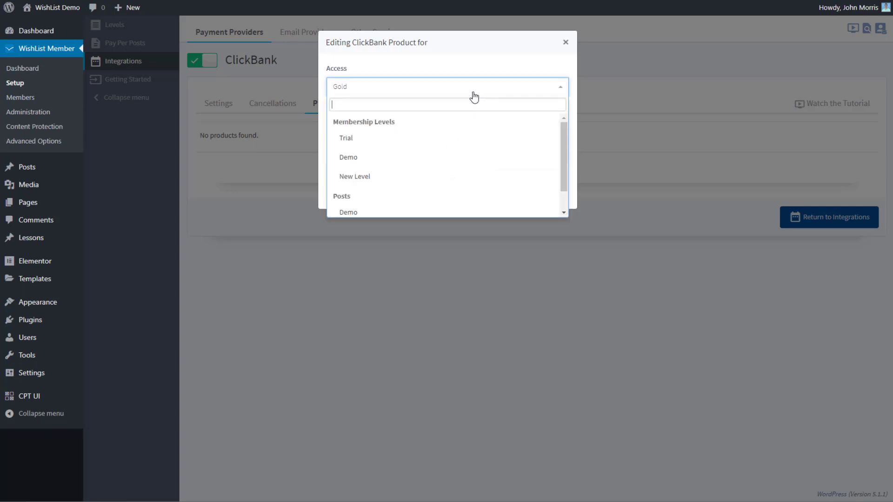
click(405, 158)
click(412, 100)
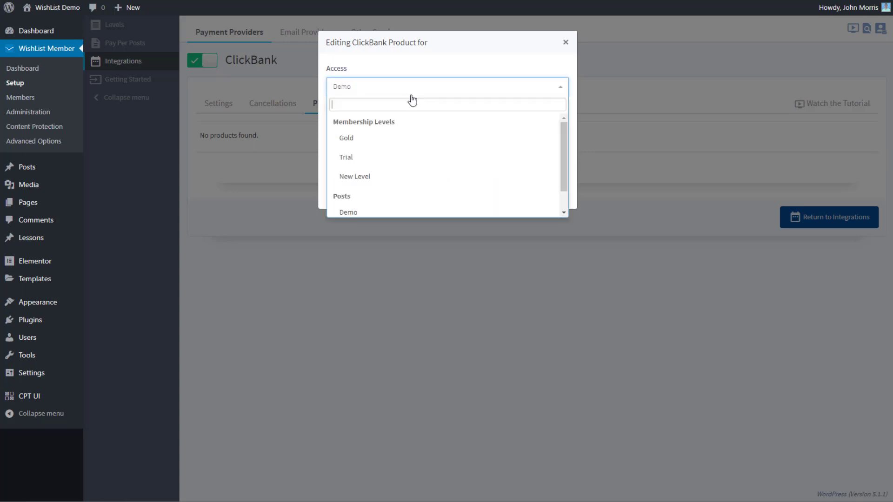
click(397, 139)
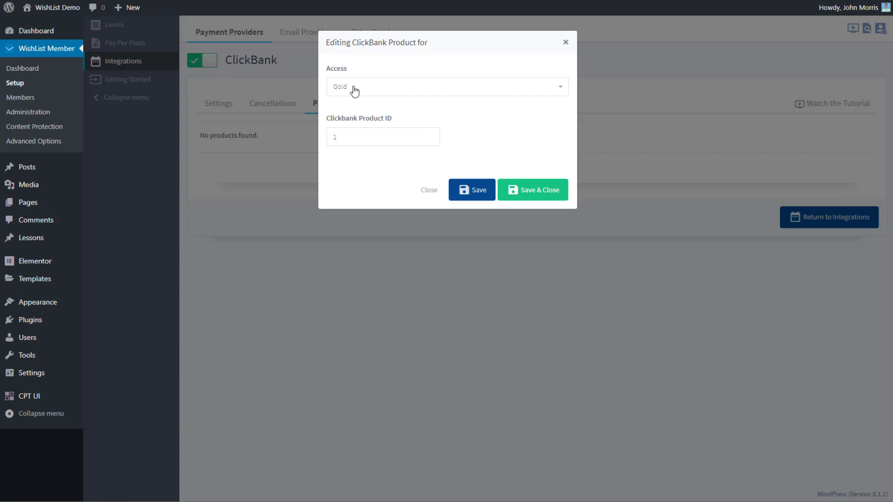
click(535, 191)
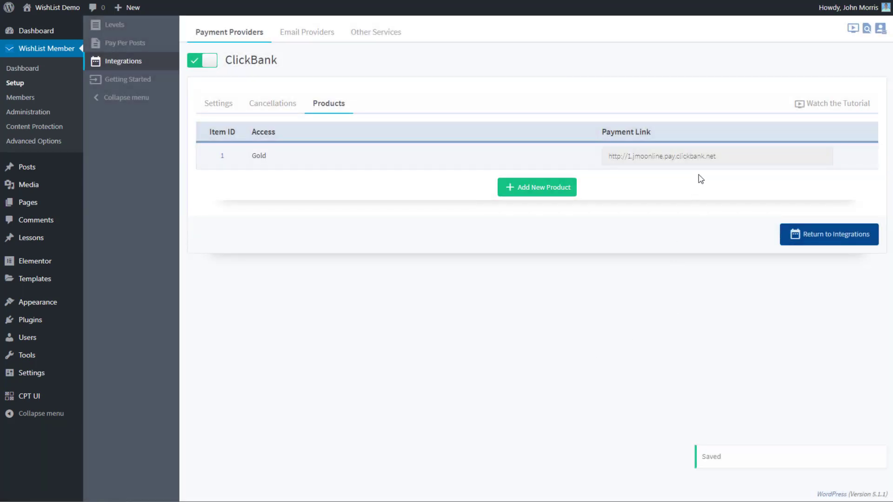
click(723, 157)
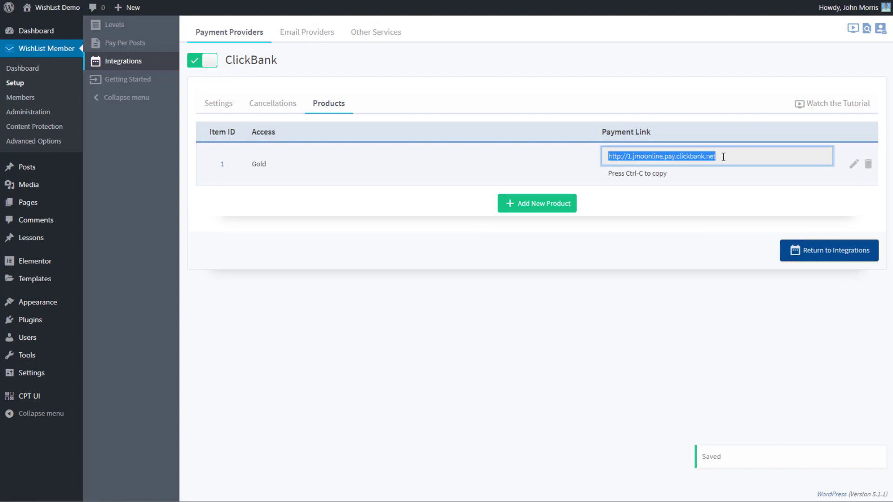